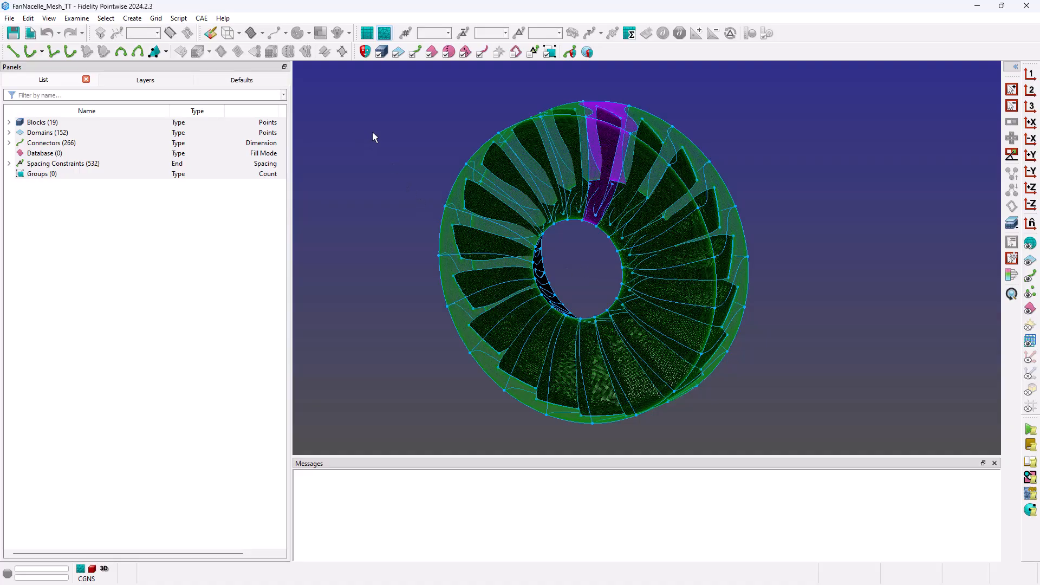
Restrict picking to domains and select the RotorTip-1-dom blade-tip domain, zooming in to verify it.
left_click(398, 54, "ctrl")
left_click(620, 104)
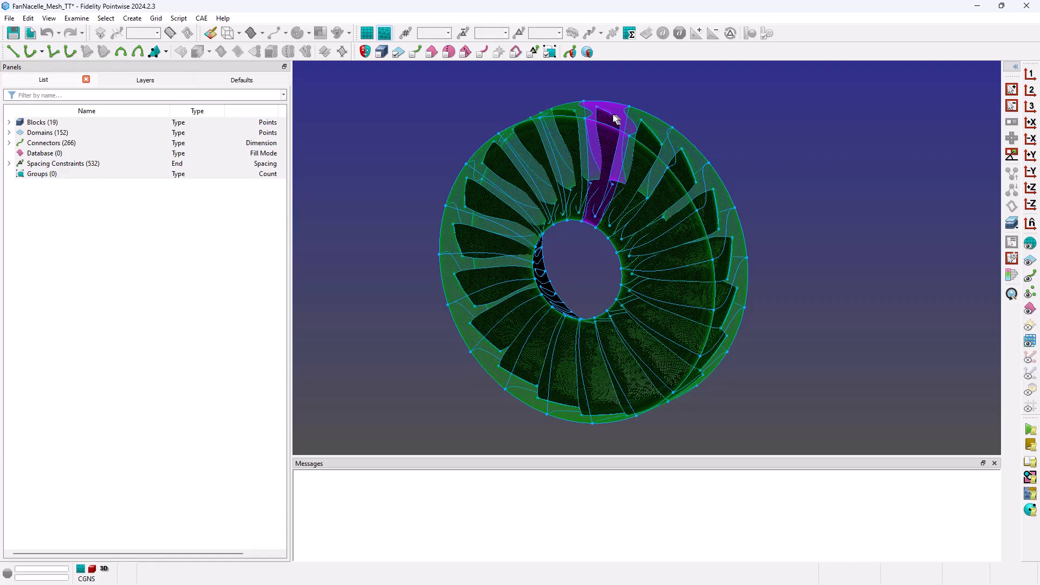
left_click(606, 111)
scroll(606, 111, "up", 10)
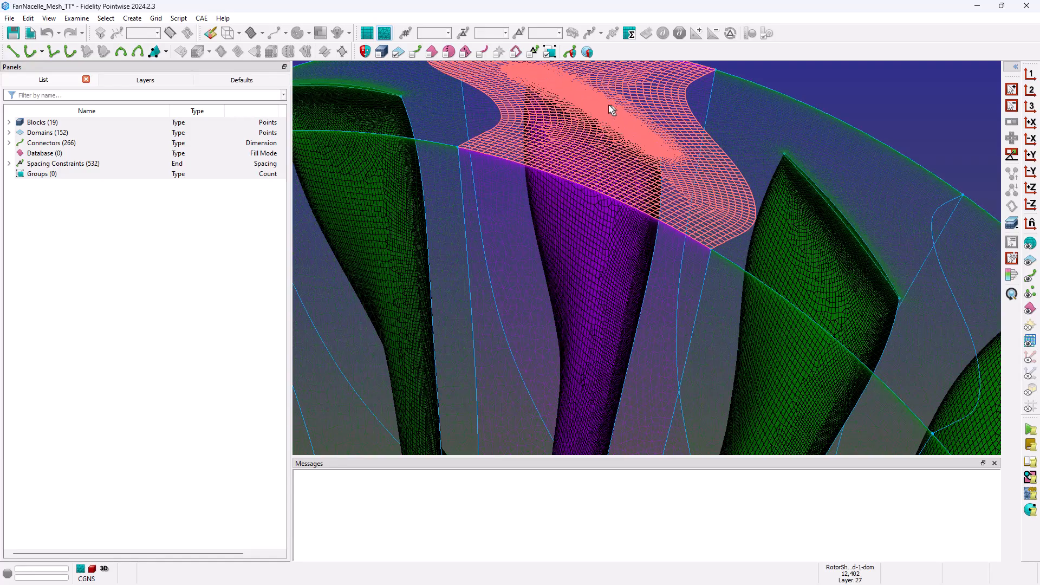
scroll(590, 115, "up", 5)
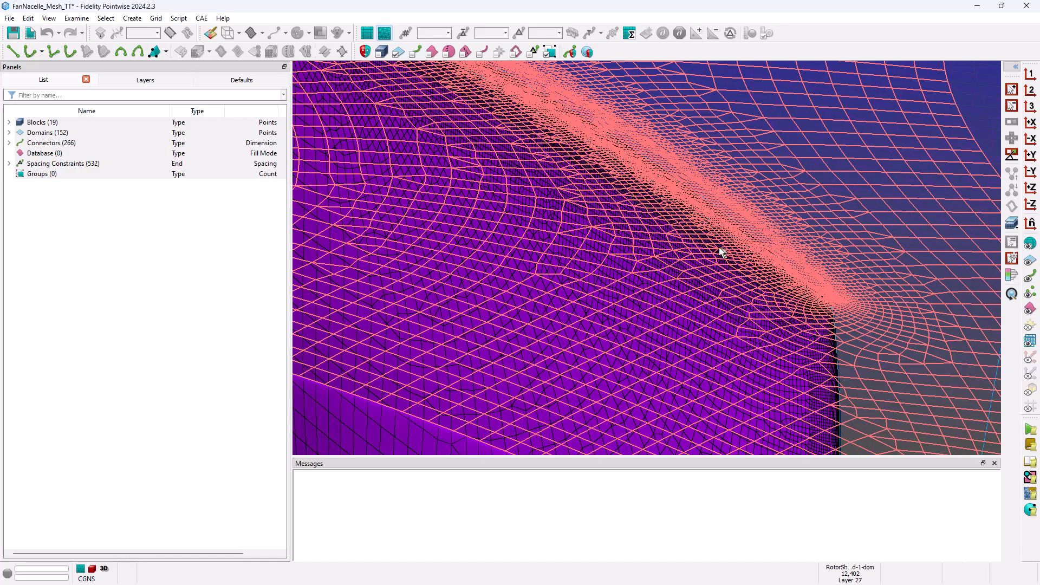
left_click(693, 193)
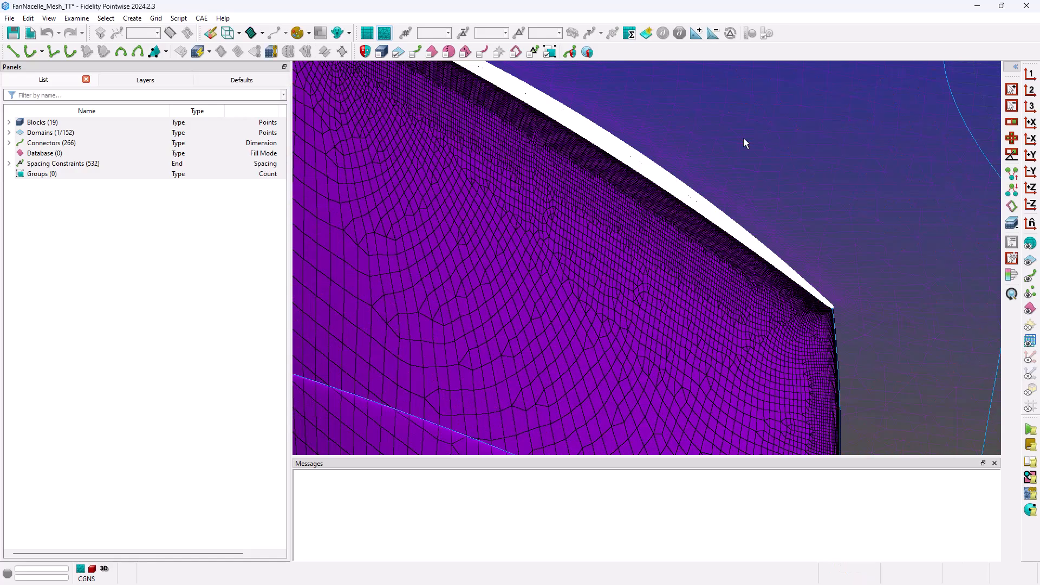
scroll(743, 139, "down", 15)
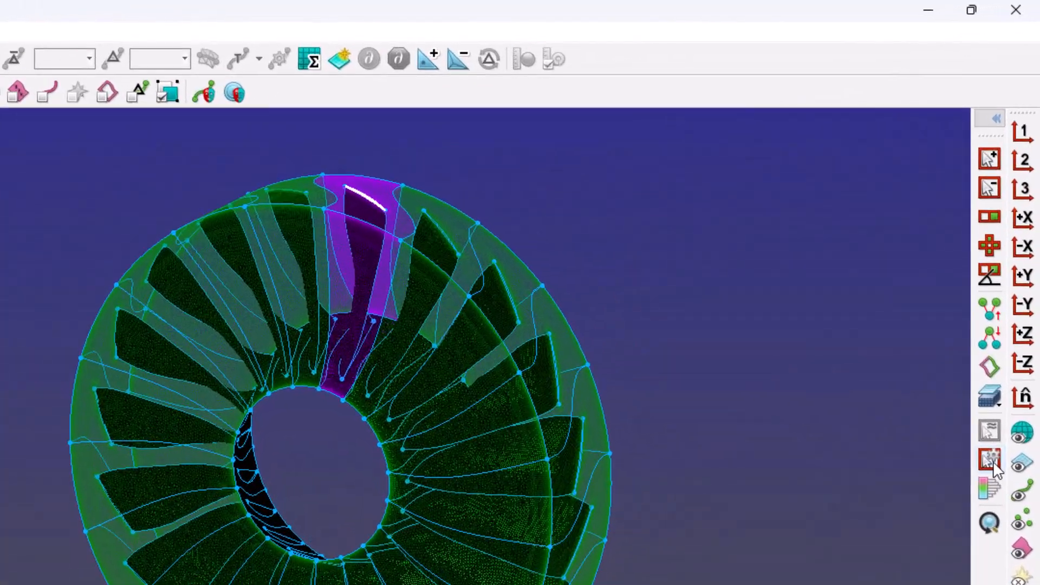
Run Select Similar on RotorTip-1-dom matching Area and Perimeter in All mode, picking 18 similar blade tips.
left_click(1012, 259)
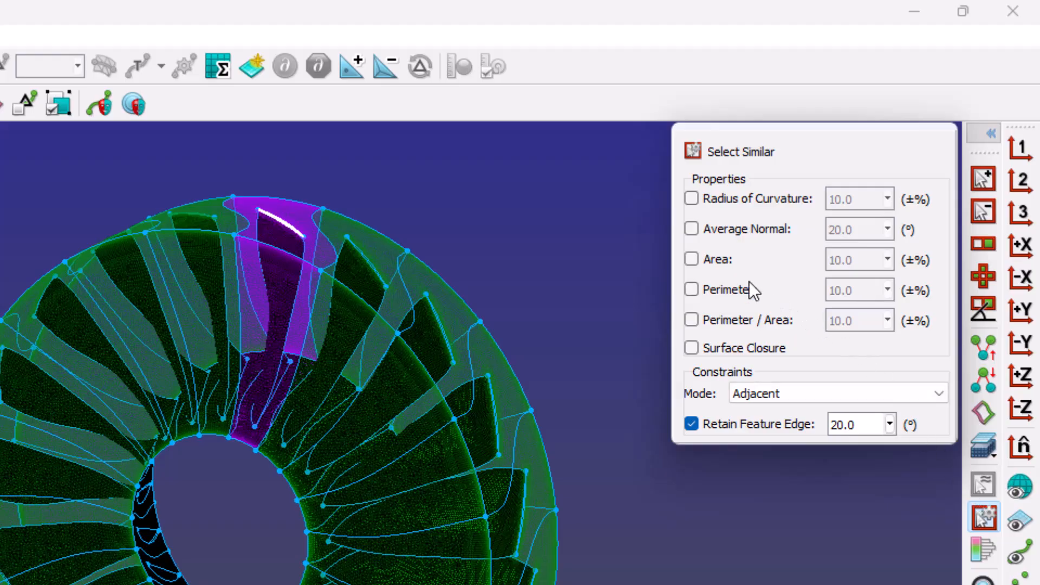
left_click(692, 259)
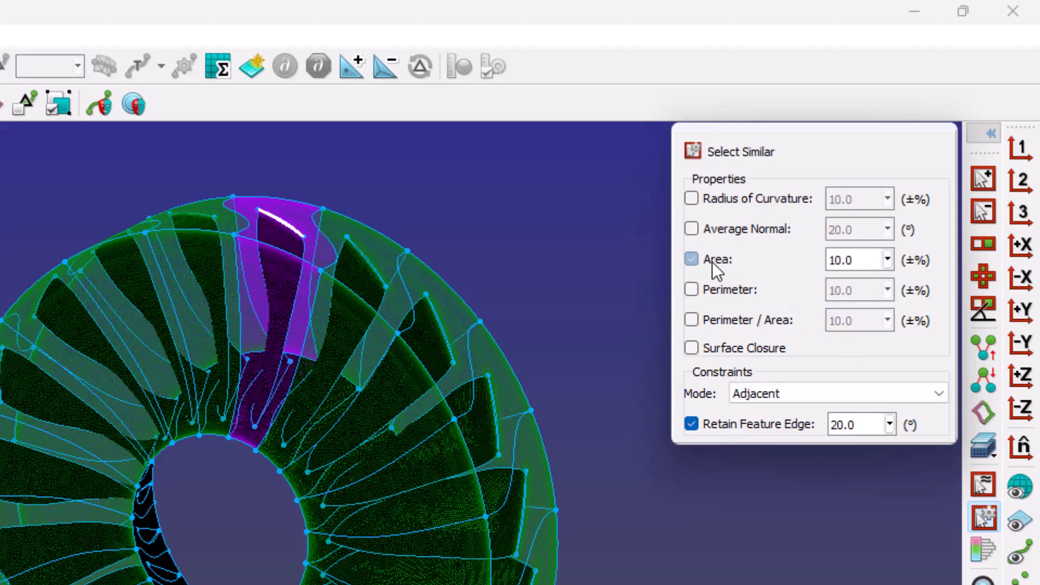
left_click(692, 288)
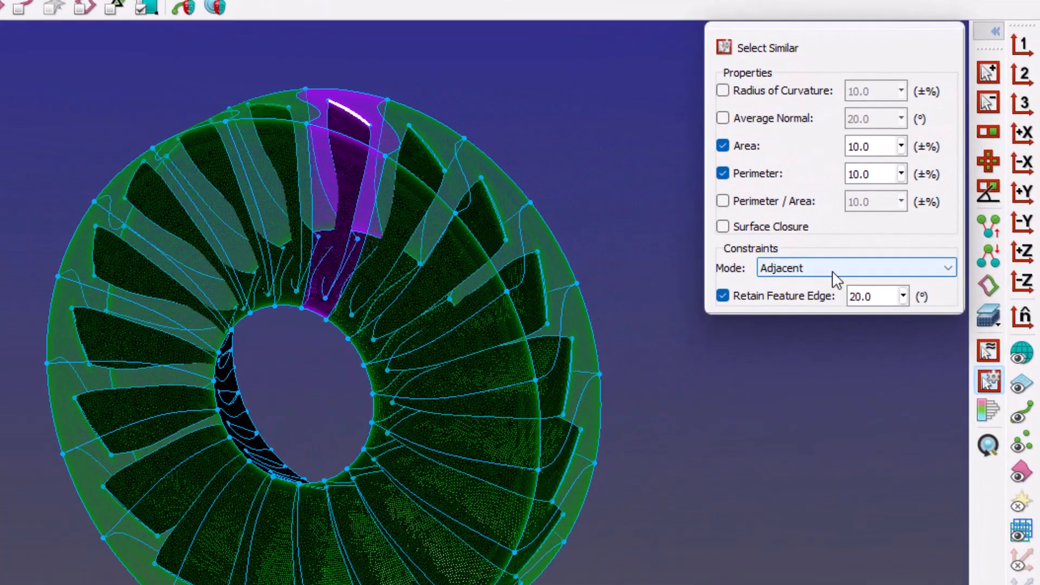
left_click(926, 198)
left_click(815, 284)
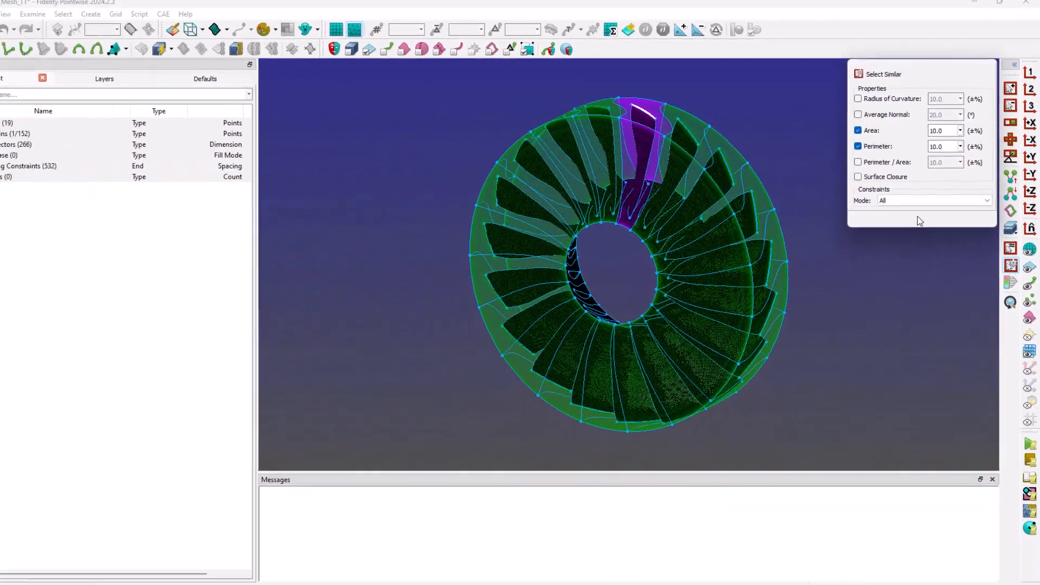
key("s")
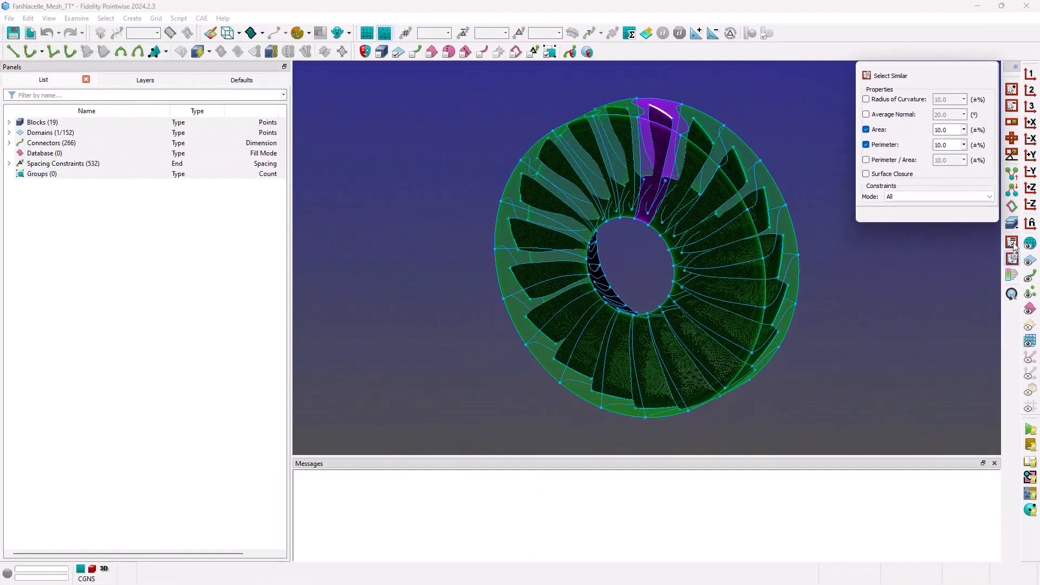
left_click(1009, 252)
left_click(1012, 243)
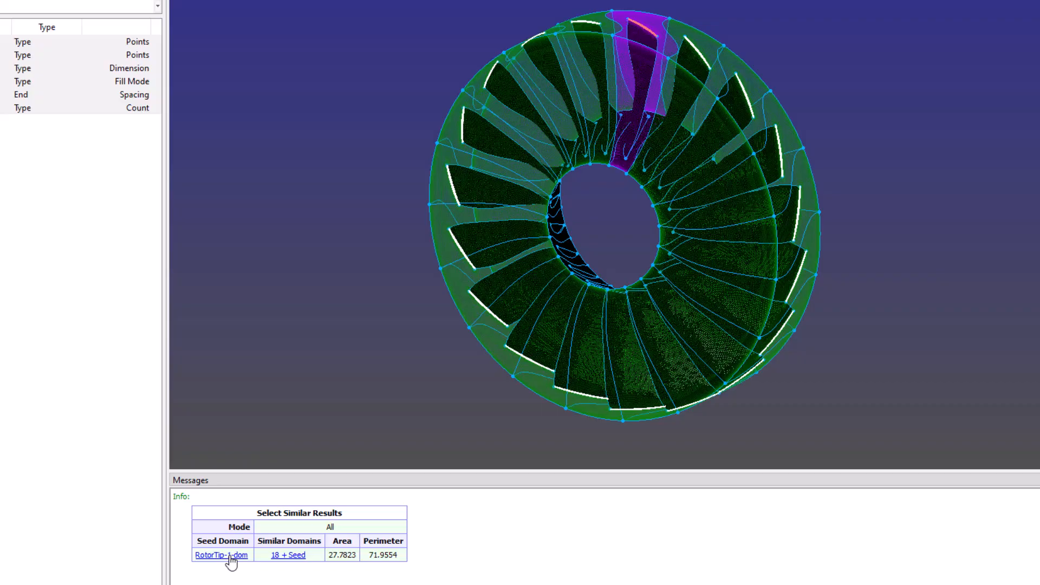
Highlight the 18 + Seed results from the Messages table, then deselect all domains.
left_click(291, 556)
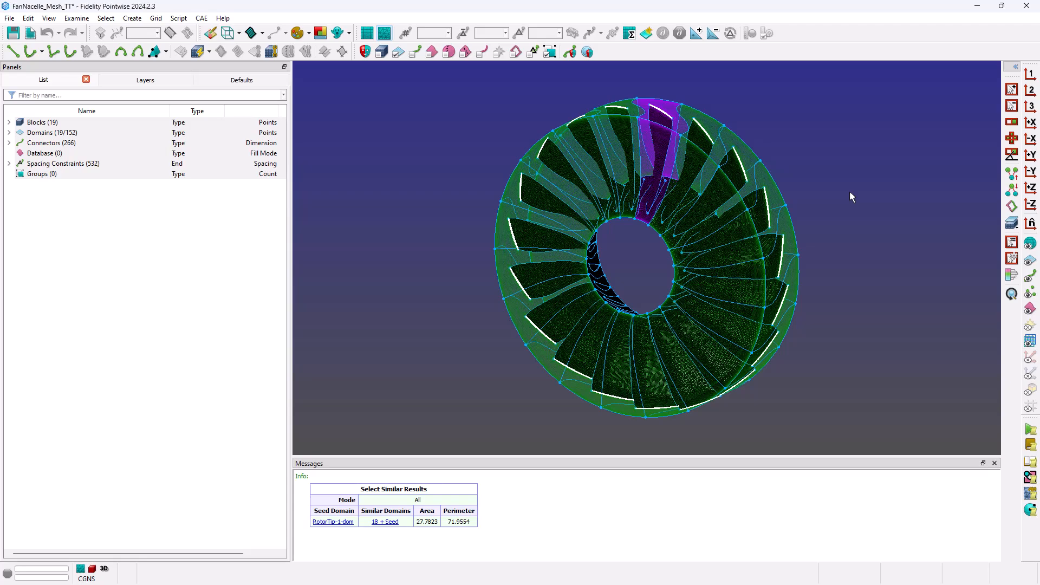
left_click(452, 118)
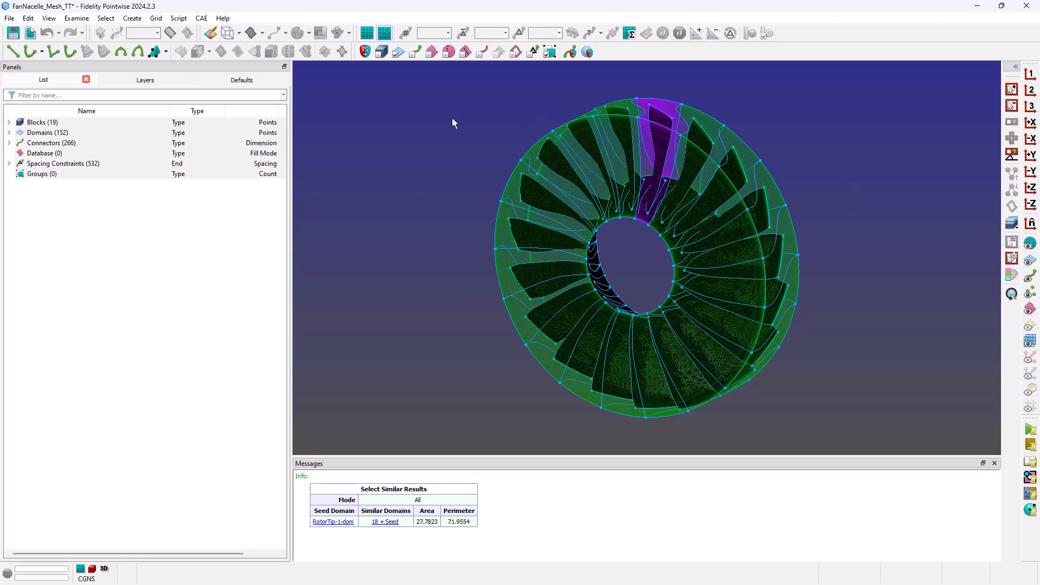
Create a new boundary condition in Set Boundary Conditions, rename it Rotor Inflow, and widen the Name column.
left_click(208, 20)
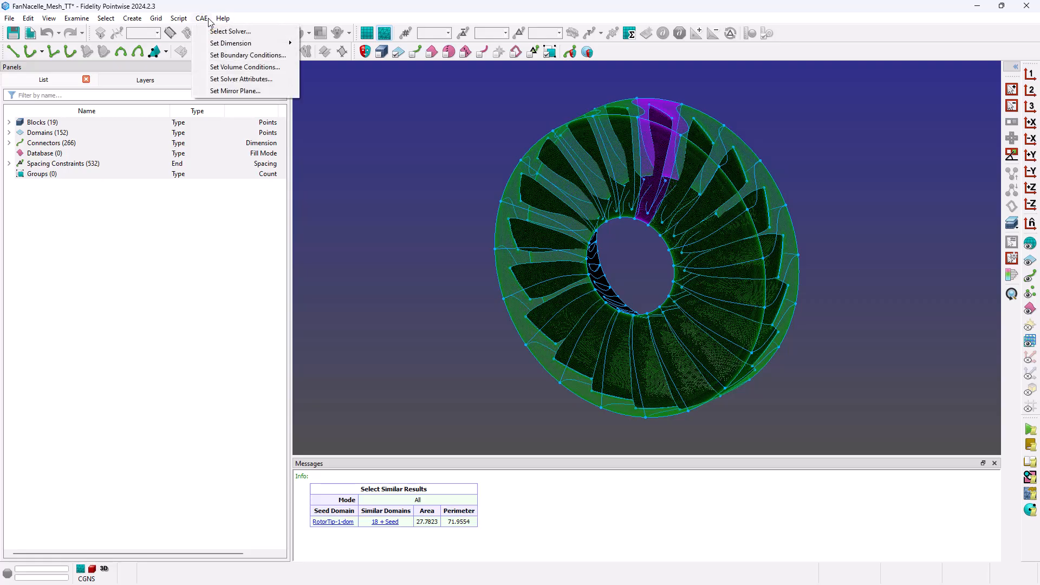
left_click(206, 57)
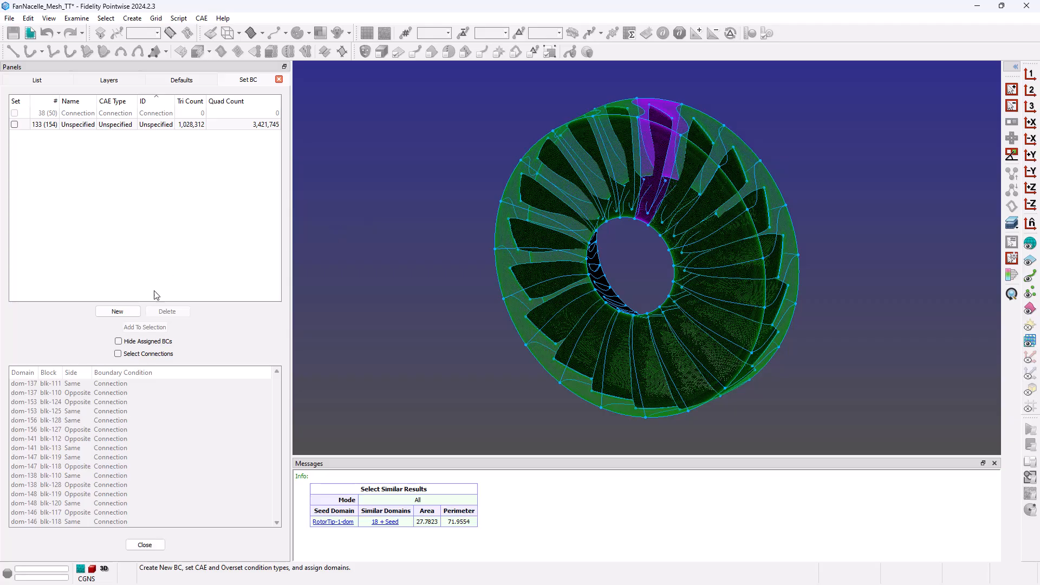
left_click(129, 313)
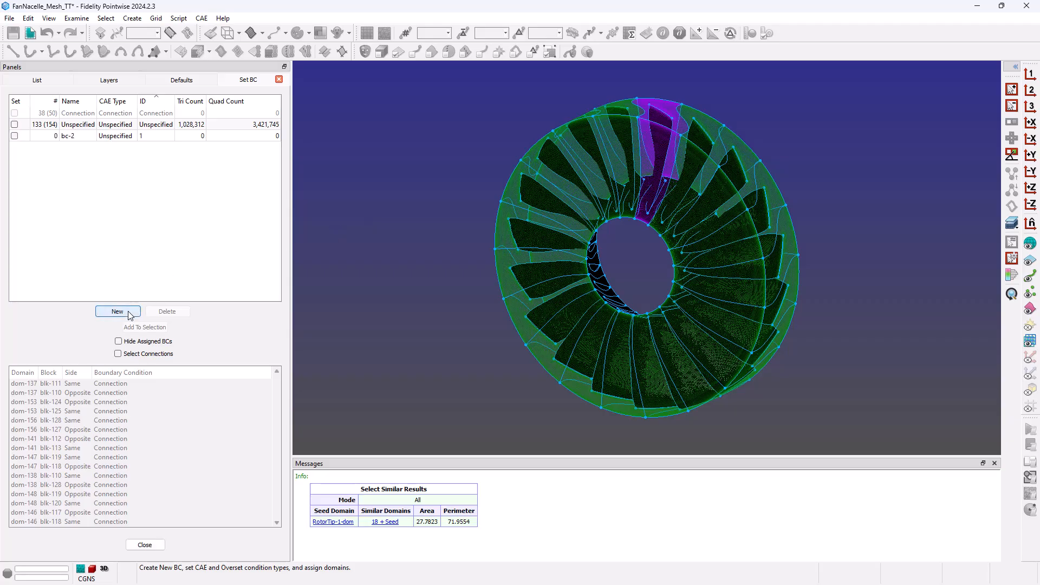
left_click(74, 135)
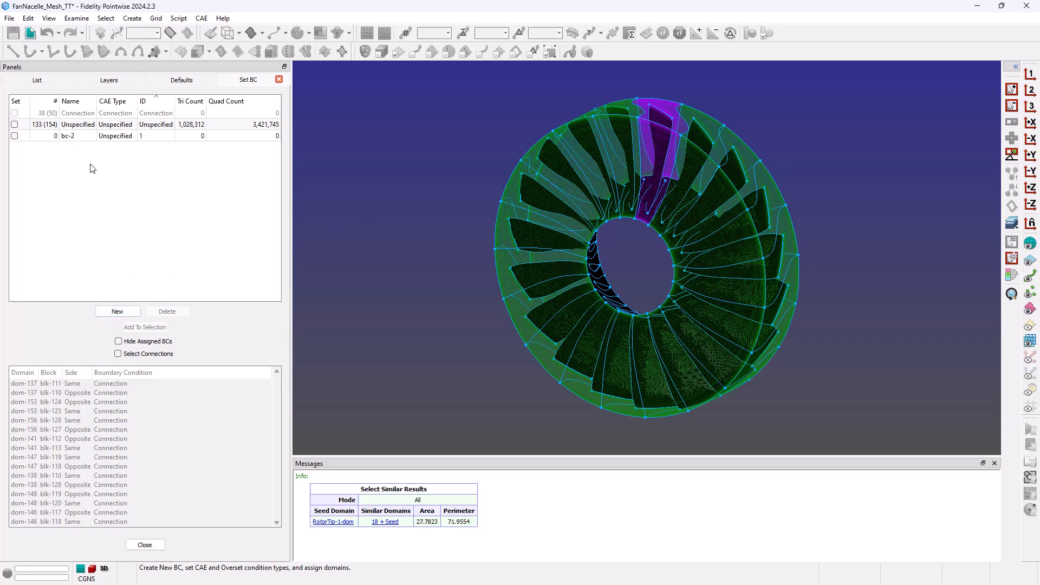
double_click(70, 136)
type("Rotor Tip")
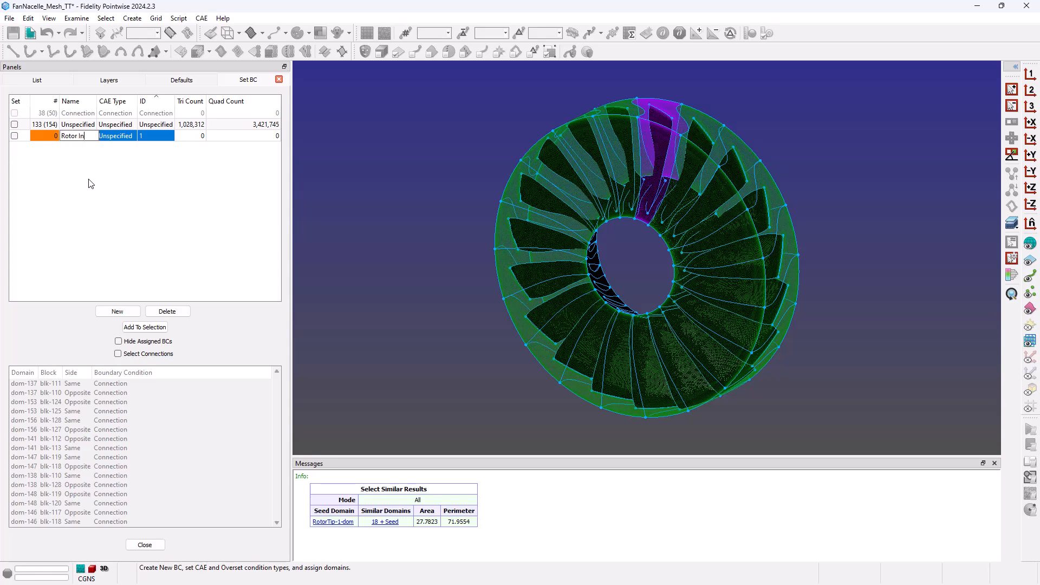
key("Return")
left_click_drag(97, 101, 101, 100)
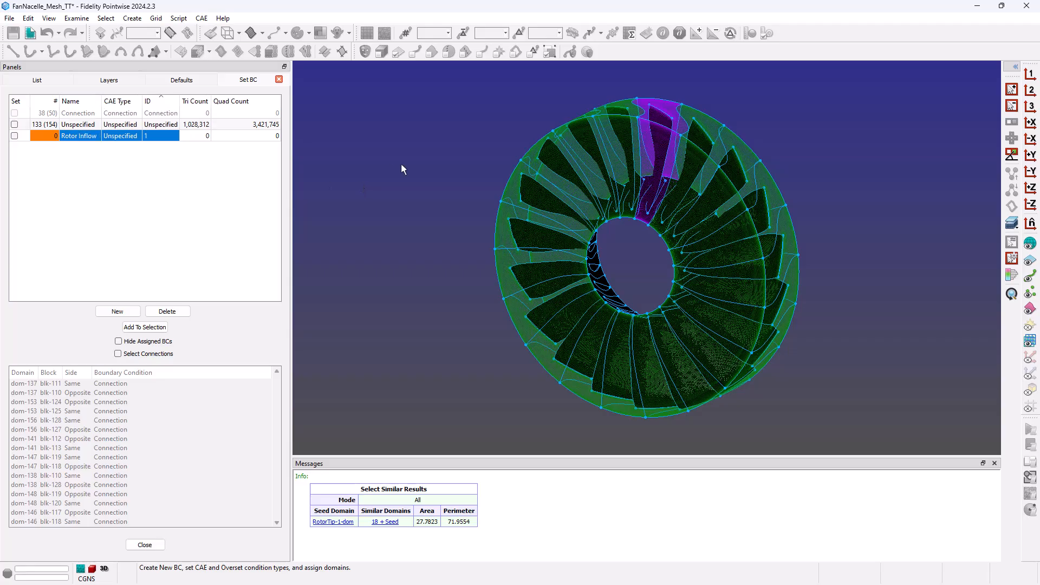
Select all inflow-face domains using Select Similar matched by average normal instead of area and perimeter.
left_click(623, 148)
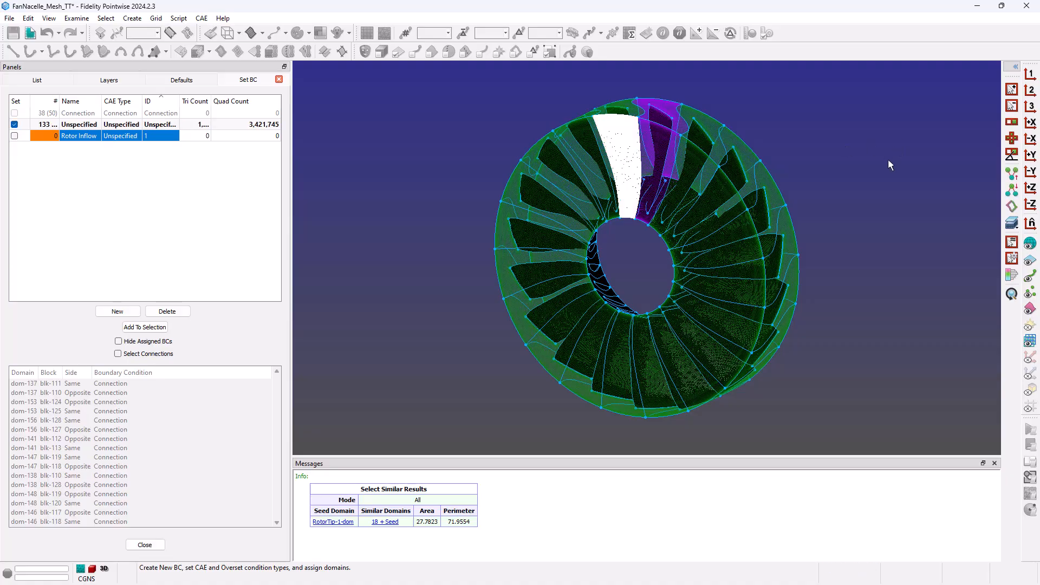
left_click(1011, 258)
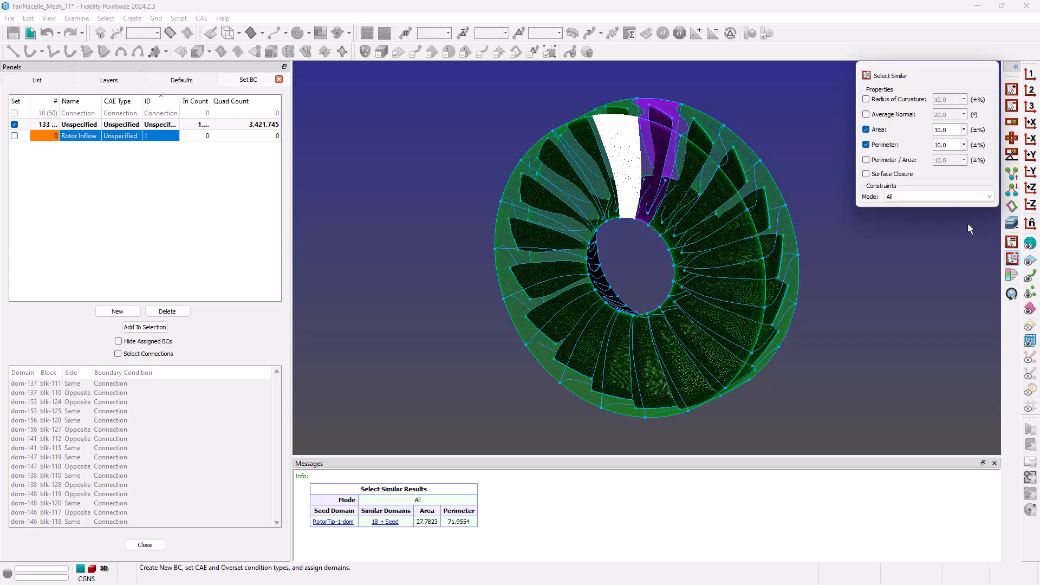
left_click(866, 114)
left_click(866, 130)
left_click(866, 144)
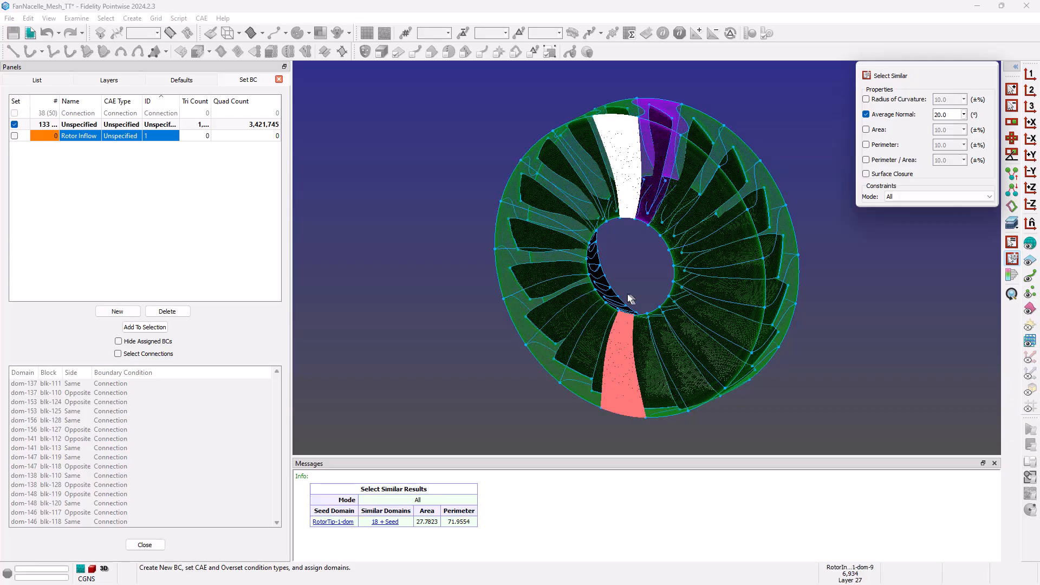
left_click(1032, 362)
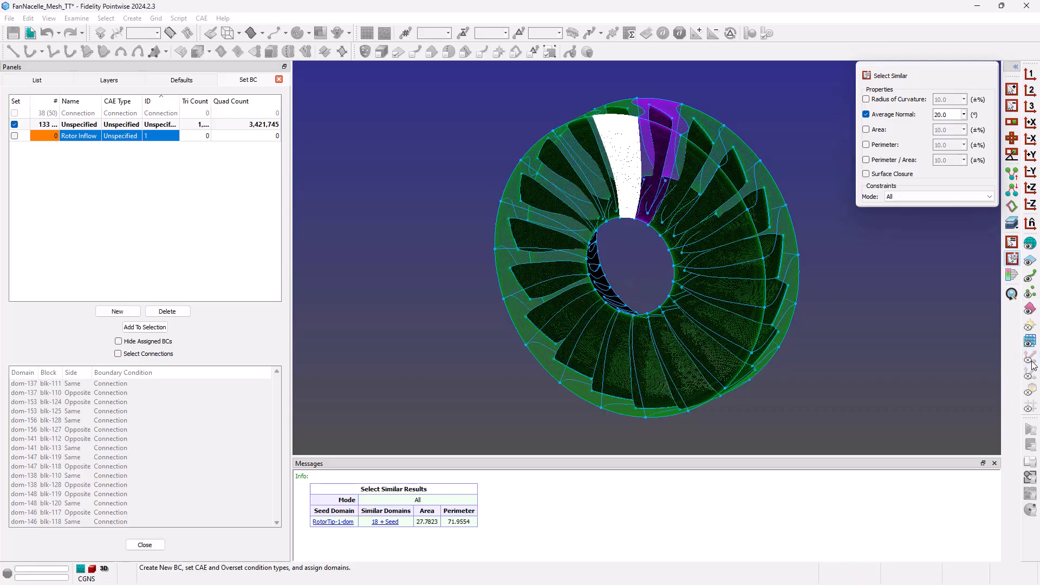
left_click(1012, 258)
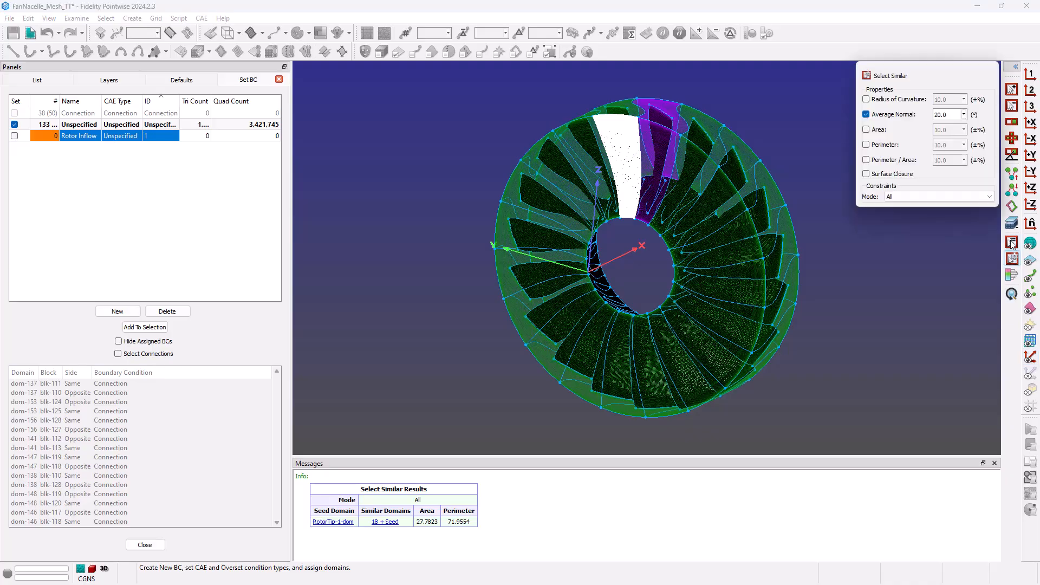
left_click(1012, 242)
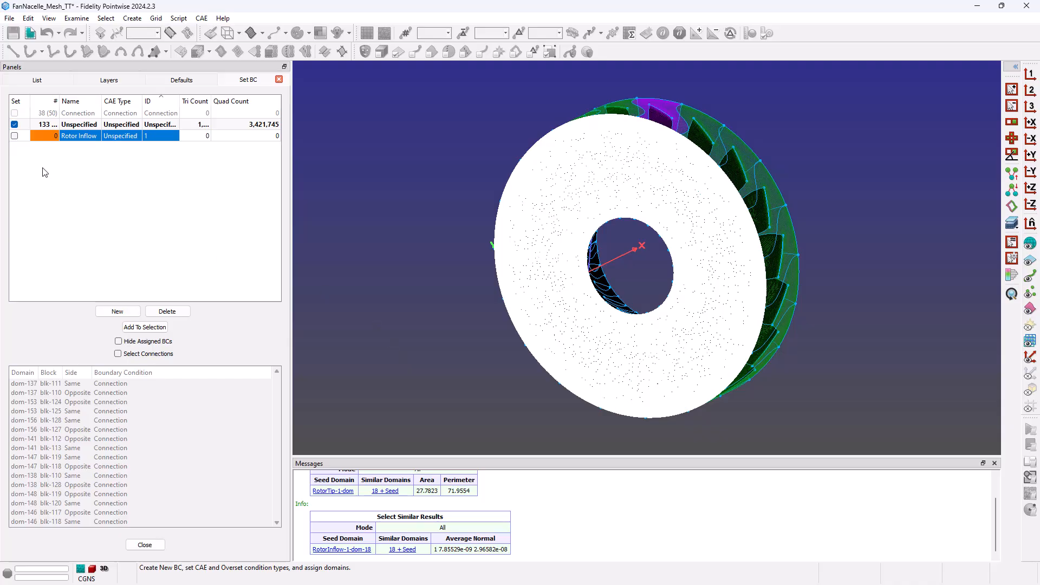
Assign the 19 selected domains to Rotor Inflow and review the 114 remaining unspecified domains.
left_click(15, 135)
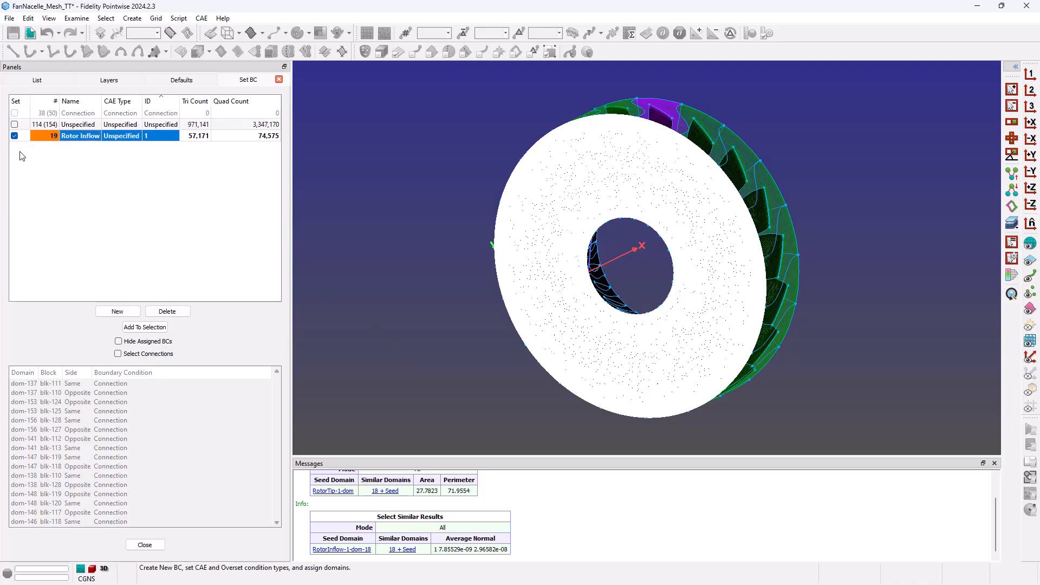
left_click(364, 239)
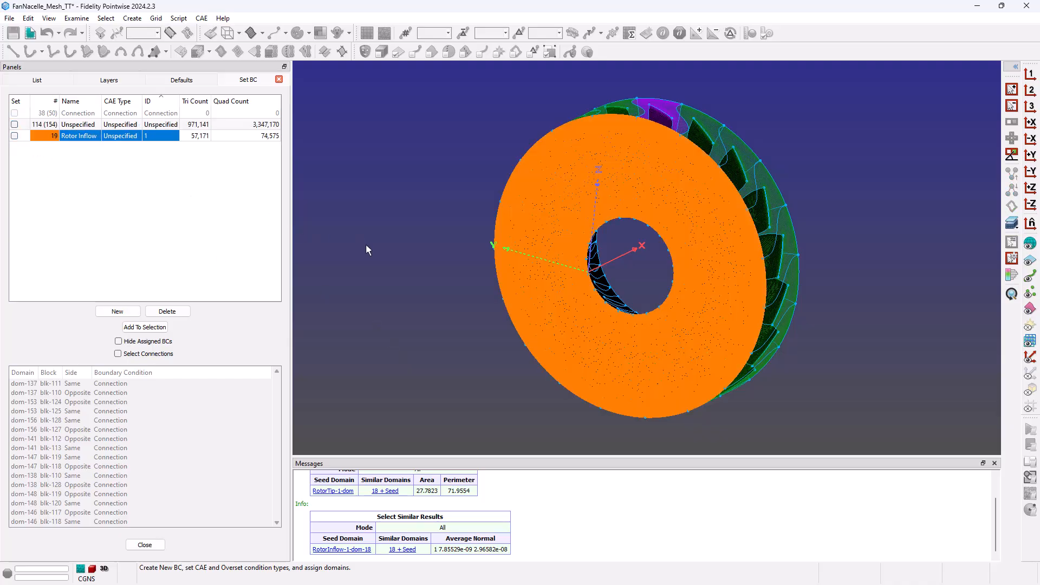
left_click(87, 126)
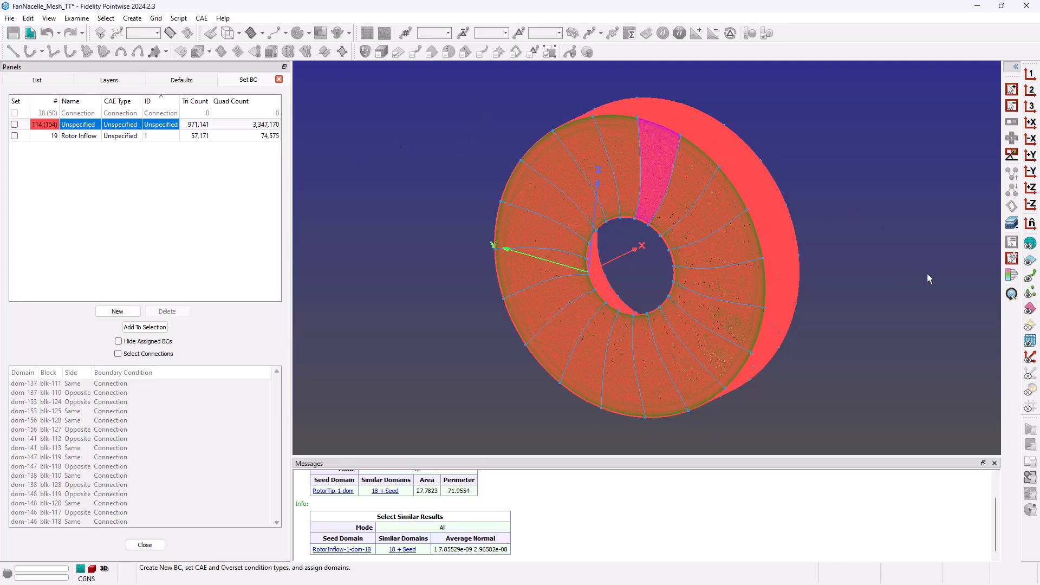
Print a domain radius-of-curvature histogram (38, 19, 19, 76 domains) and enlarge Messages to read it.
left_click(1016, 279)
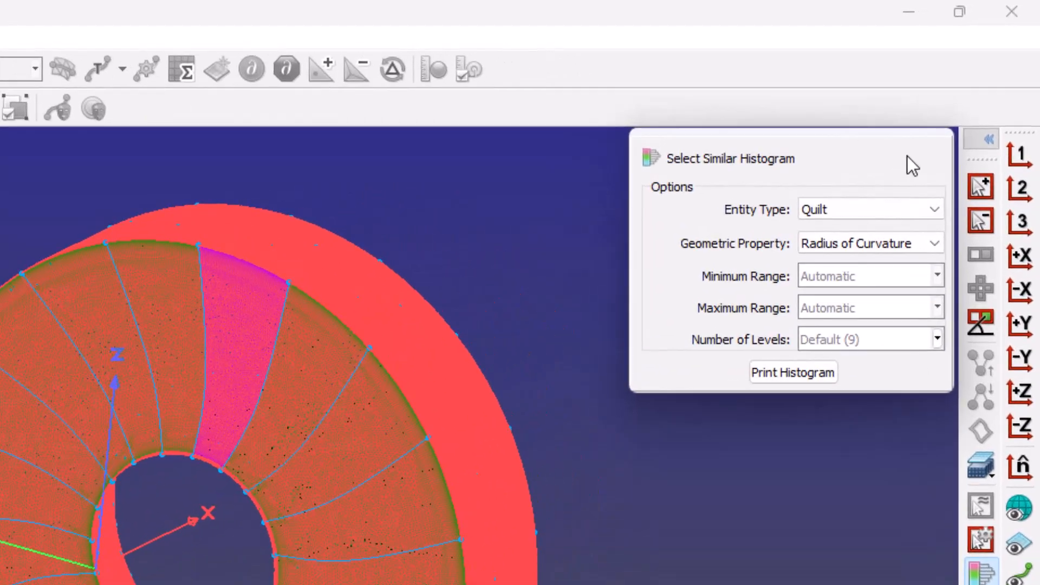
left_click(866, 210)
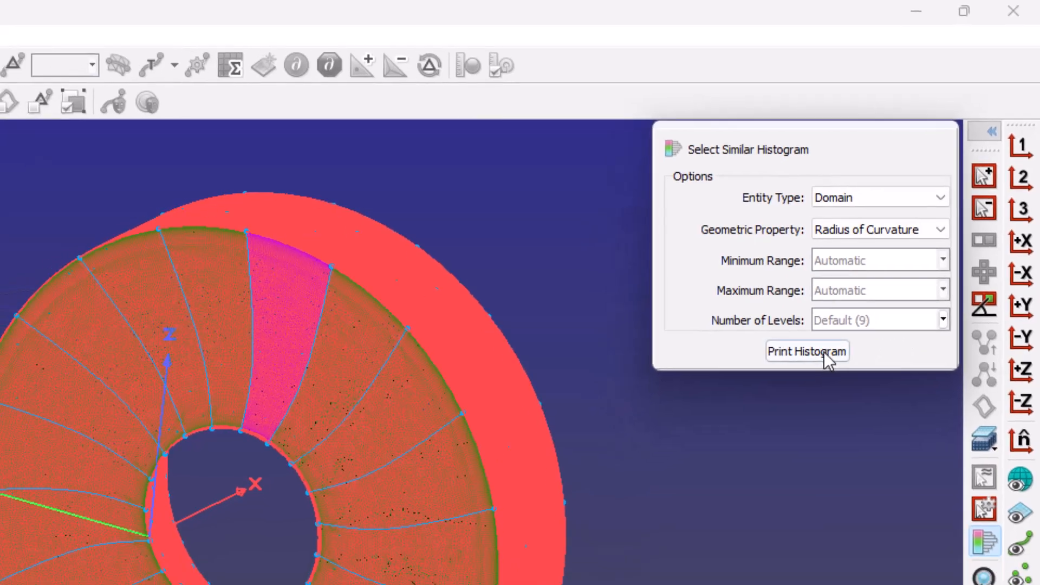
left_click(807, 373)
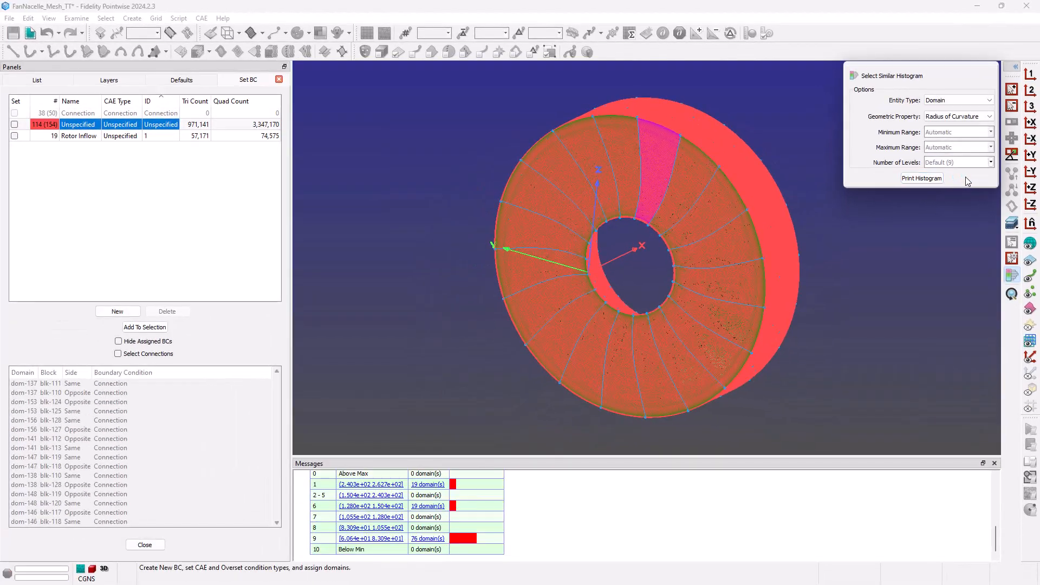
left_click_drag(609, 455, 612, 377)
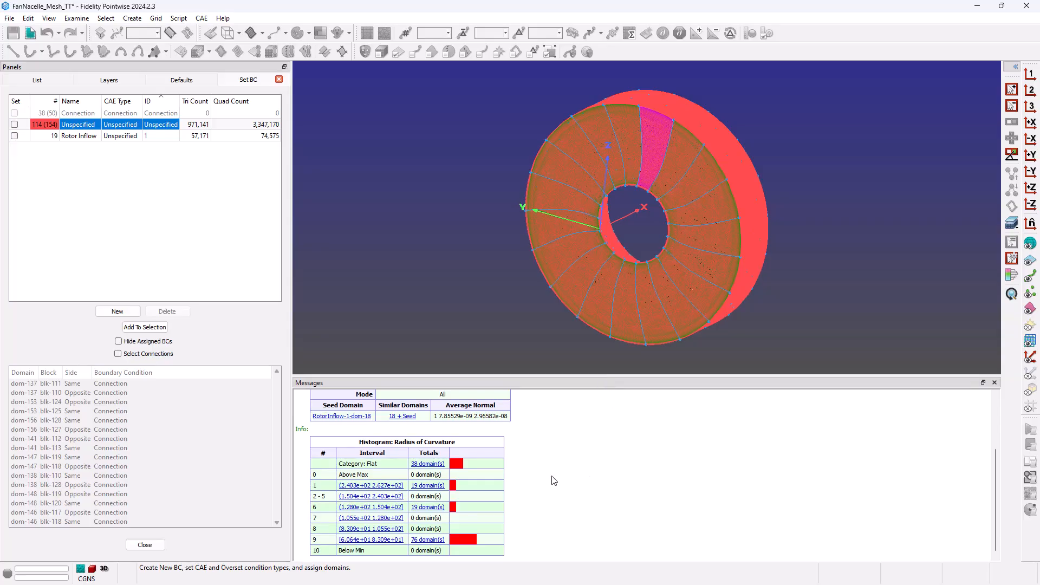
mouse_move(426, 466)
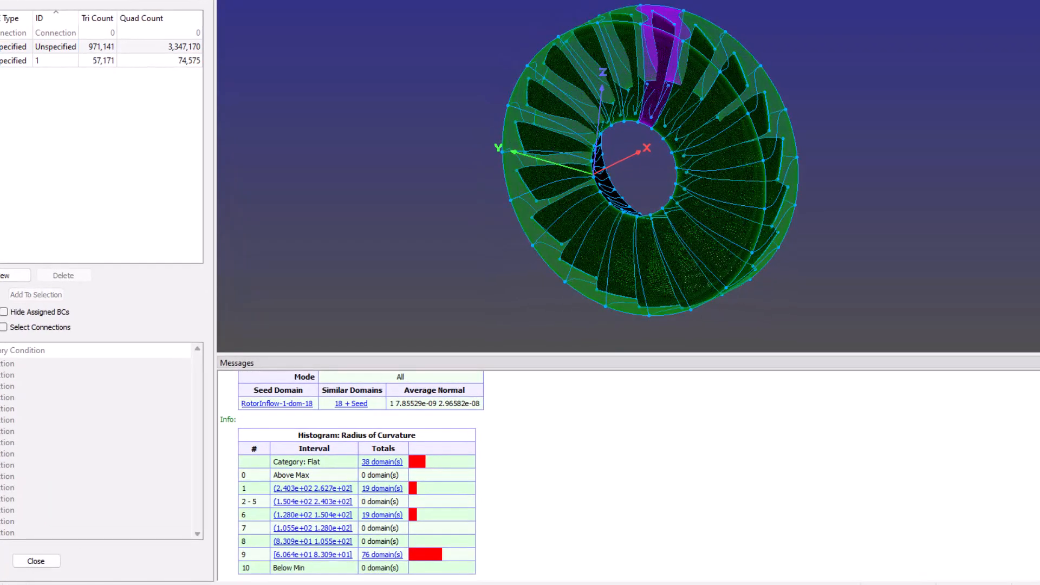
left_click(161, 94)
left_click(383, 463)
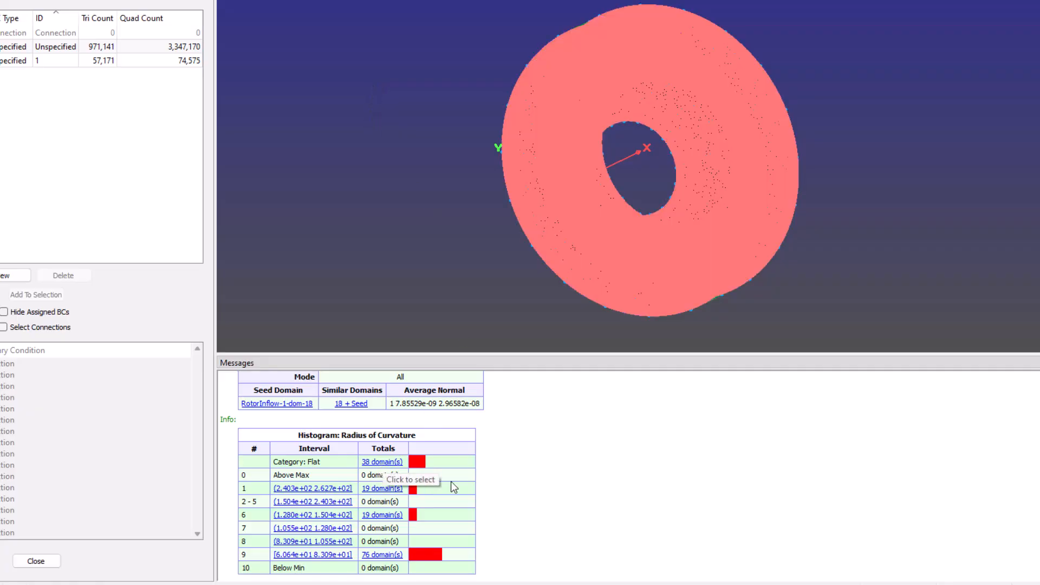
left_click(379, 490)
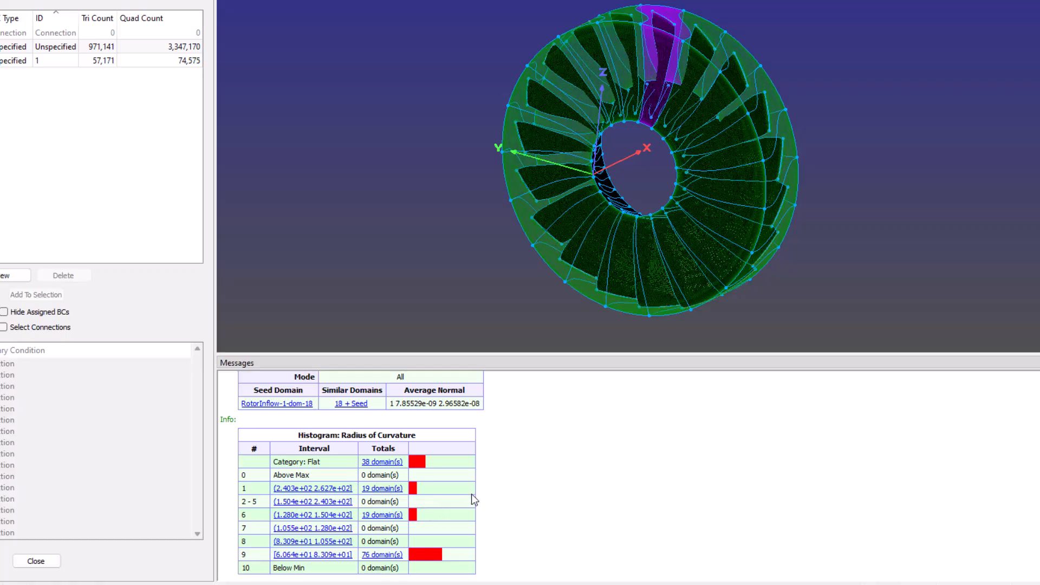
left_click(387, 463)
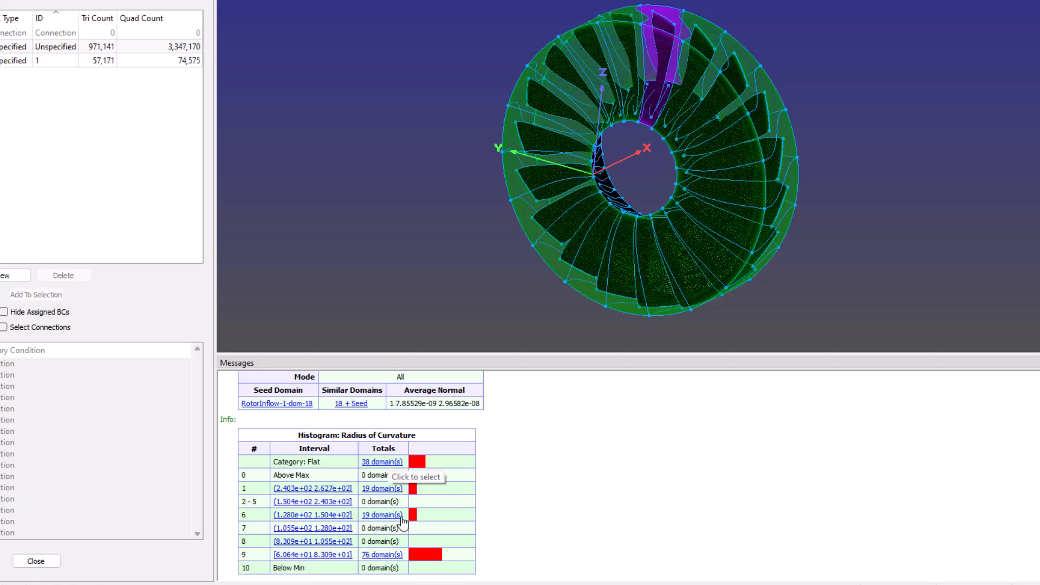
left_click(382, 489)
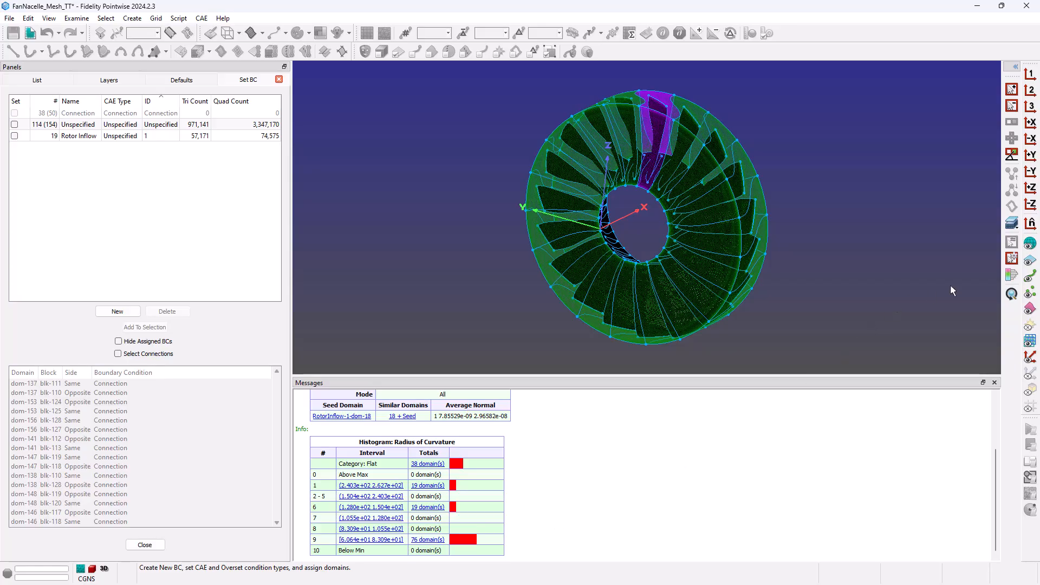
left_click(1011, 275)
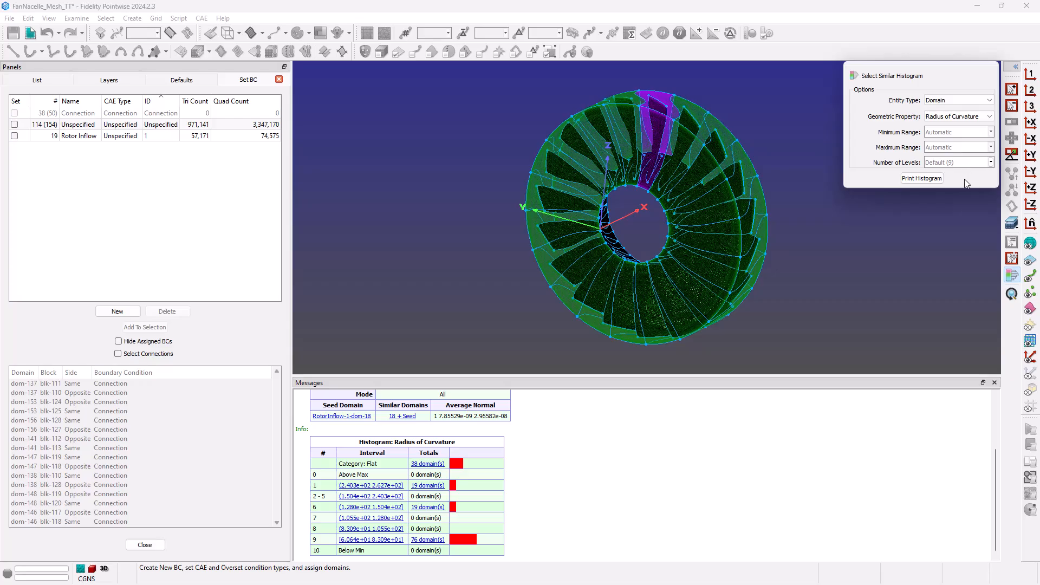
left_click(823, 257)
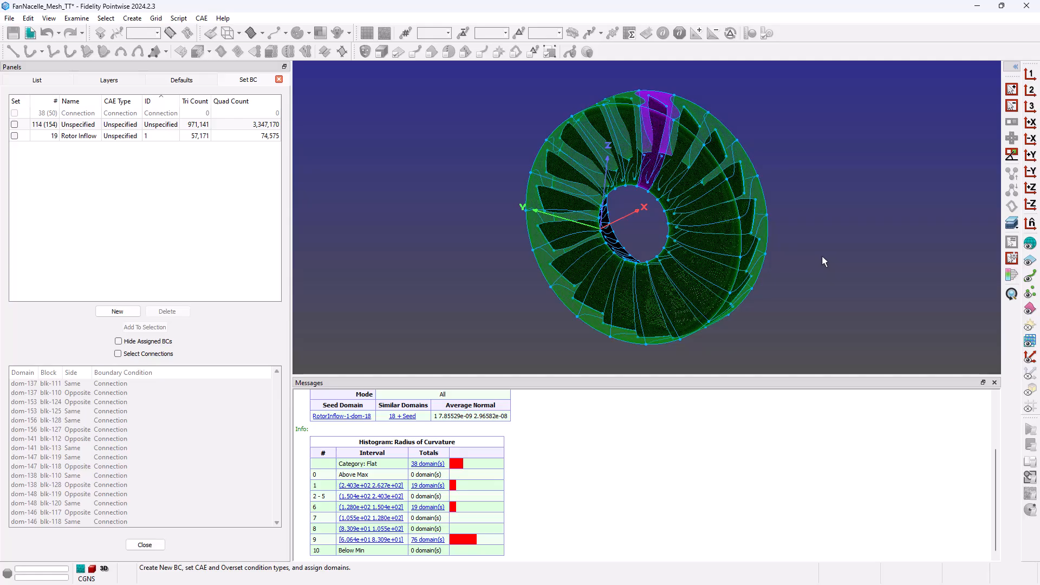
left_click(1011, 258)
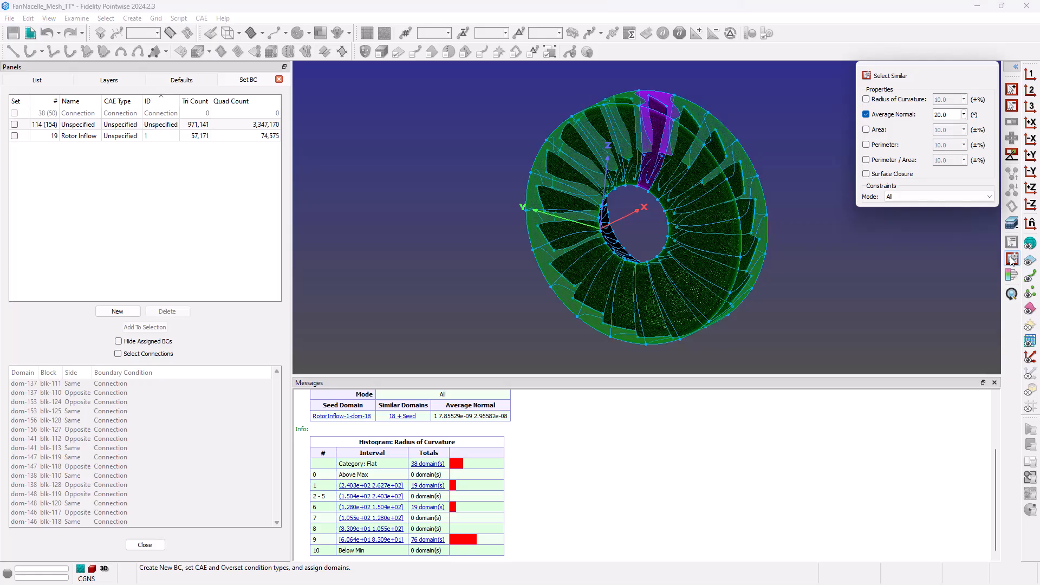
left_click(1011, 259)
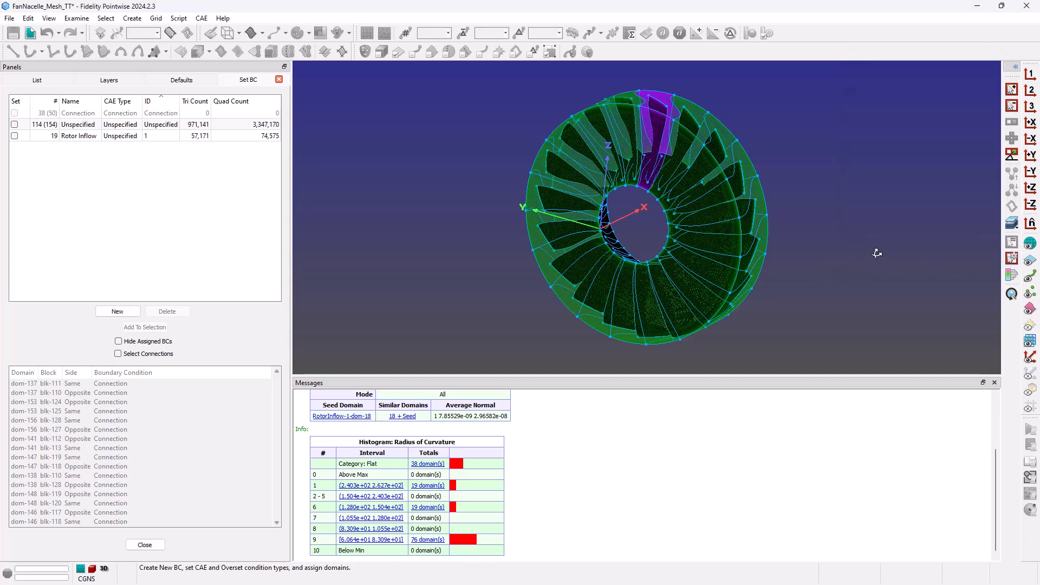
right_click_drag(878, 253, 805, 265)
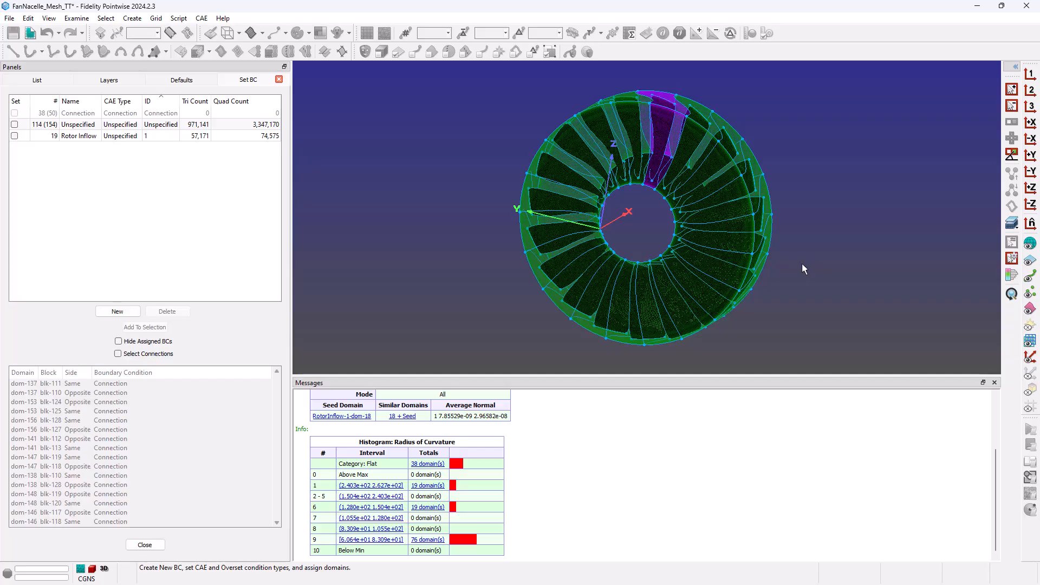
Assign the 19 blade-tip domains from histogram interval 1 to a new boundary condition named RotorTip.
left_click(426, 487)
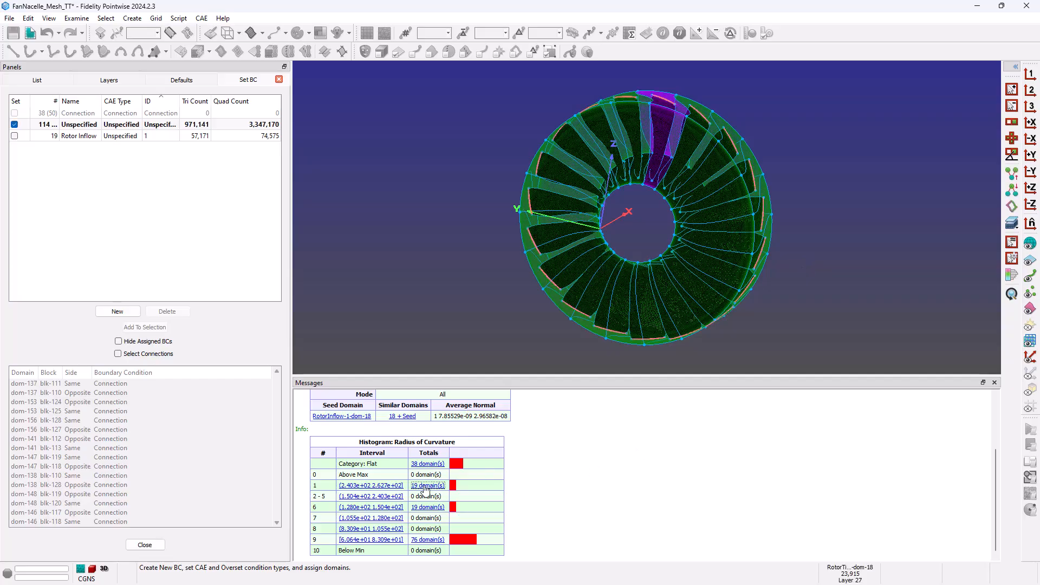
left_click(118, 311)
left_click(15, 147)
left_click(73, 150)
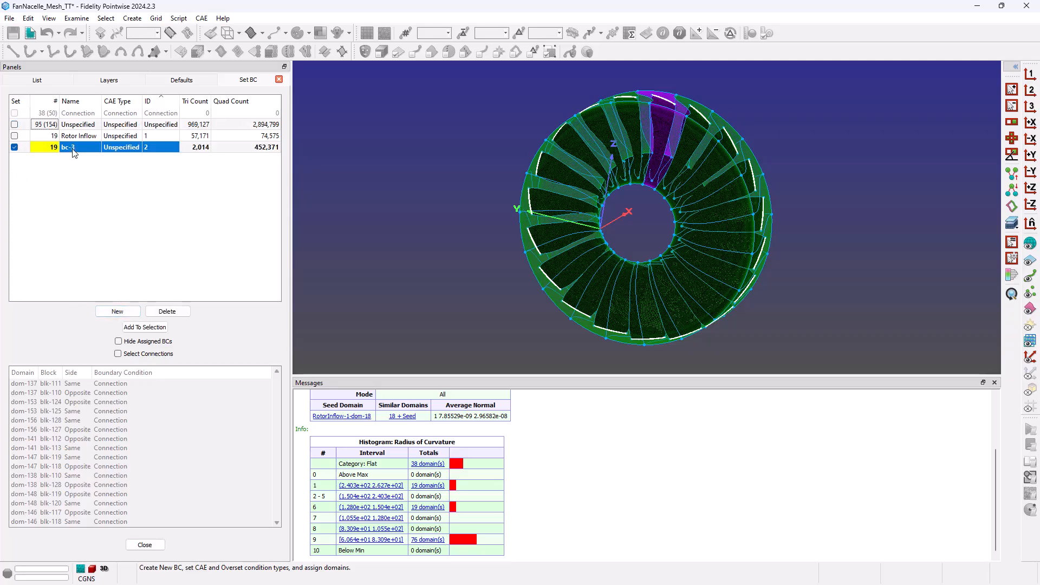
left_click(73, 148)
type("RotorTip")
key("Return")
Clear the selection, display the Rotor Inflow domains, and close the boundary-condition panel.
left_click(380, 220)
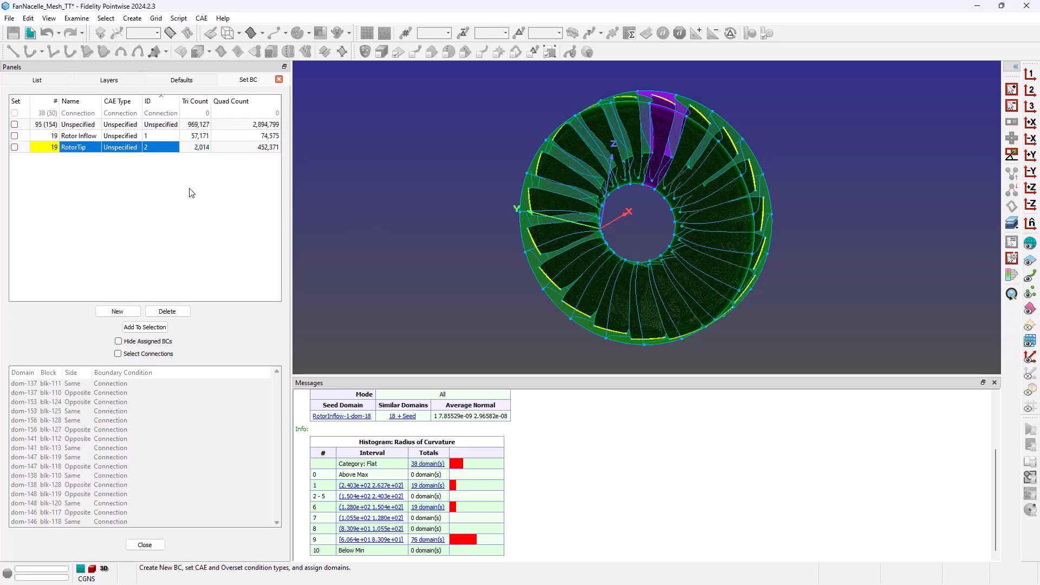
left_click(90, 138)
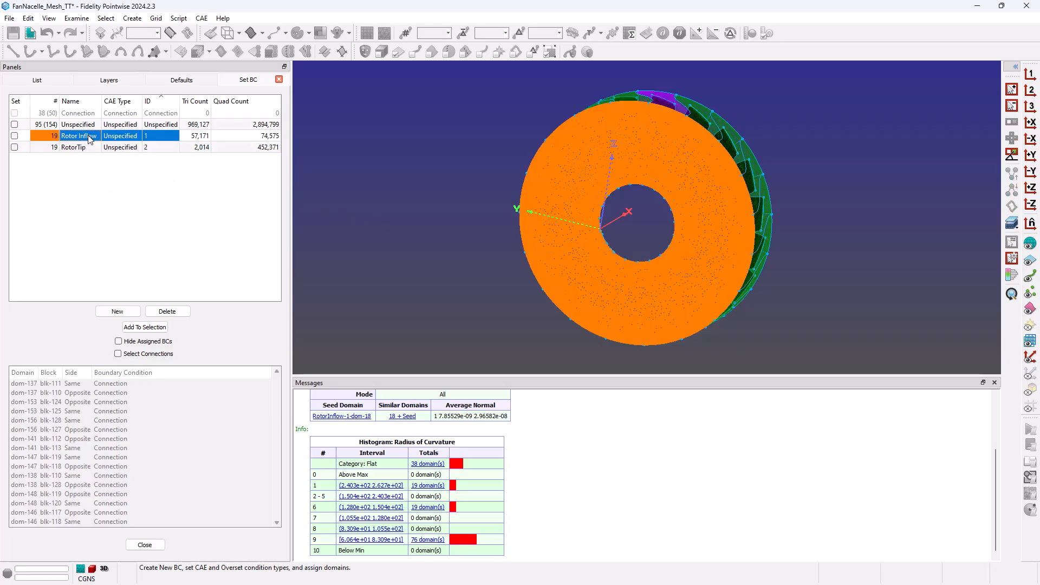
left_click(147, 545)
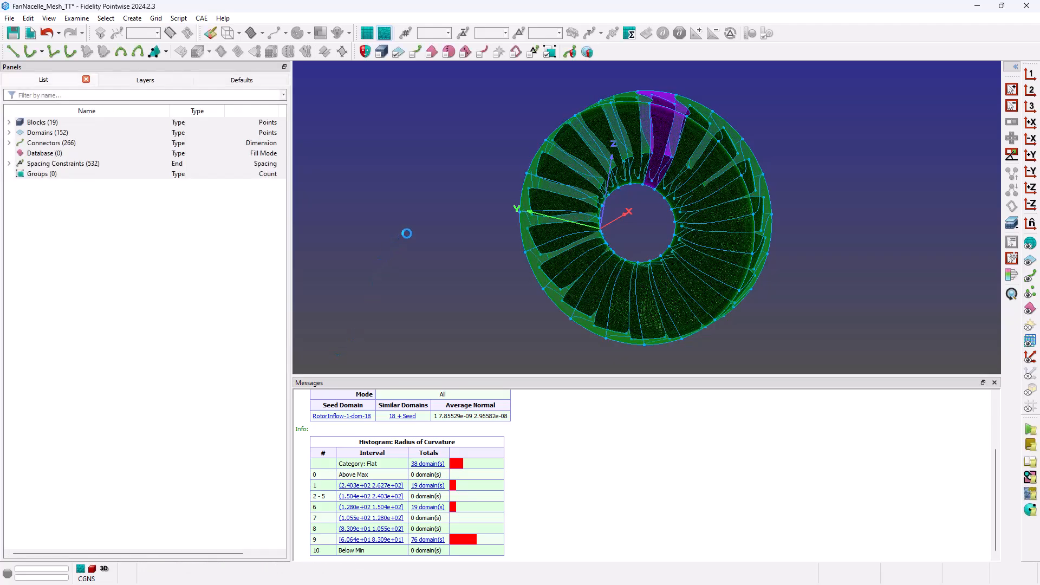